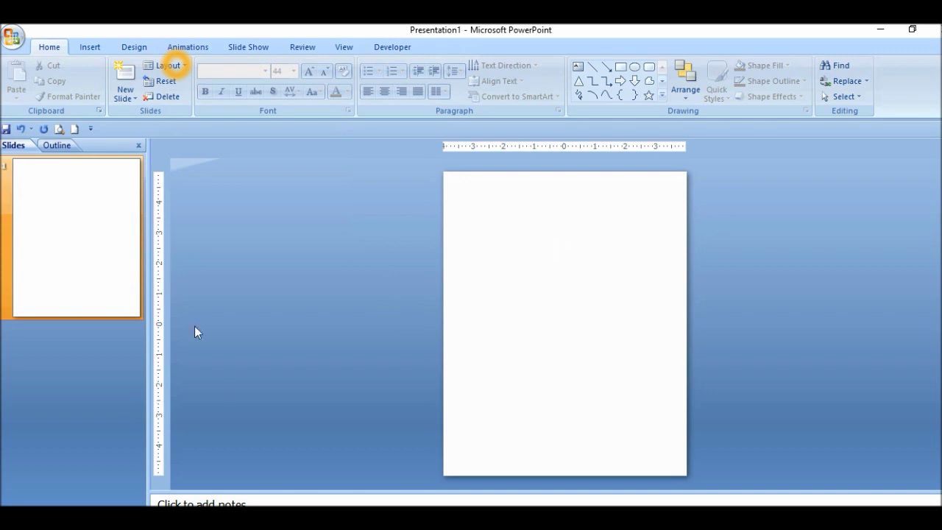
Switch to paint.net and bring up the image of the woman wearing a patterned headwrap.
{"action": "left_click", "coordinate": [449, 519]}
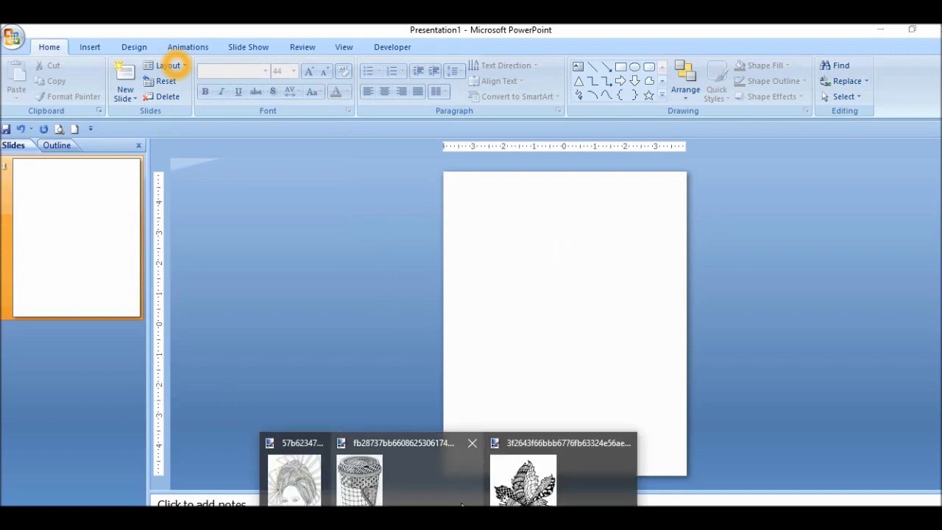
{"action": "left_click", "coordinate": [462, 504]}
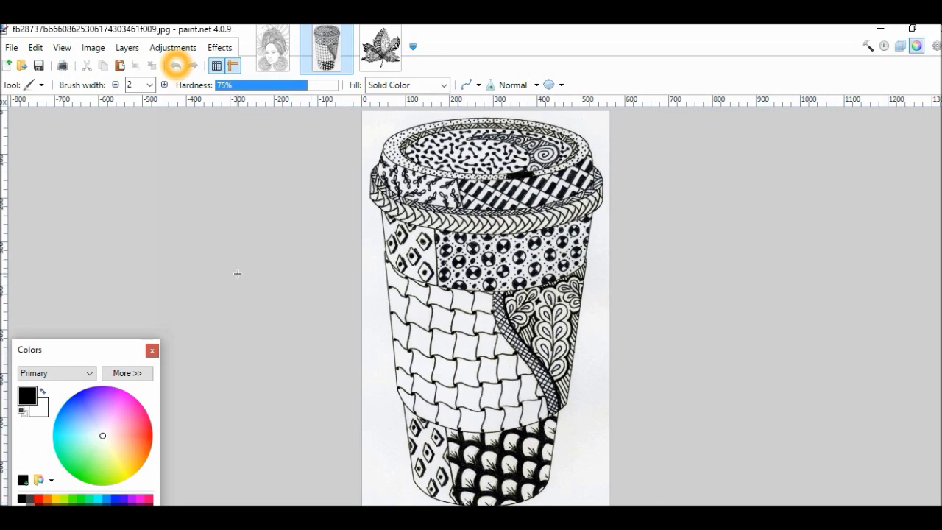
{"action": "left_click", "coordinate": [277, 65]}
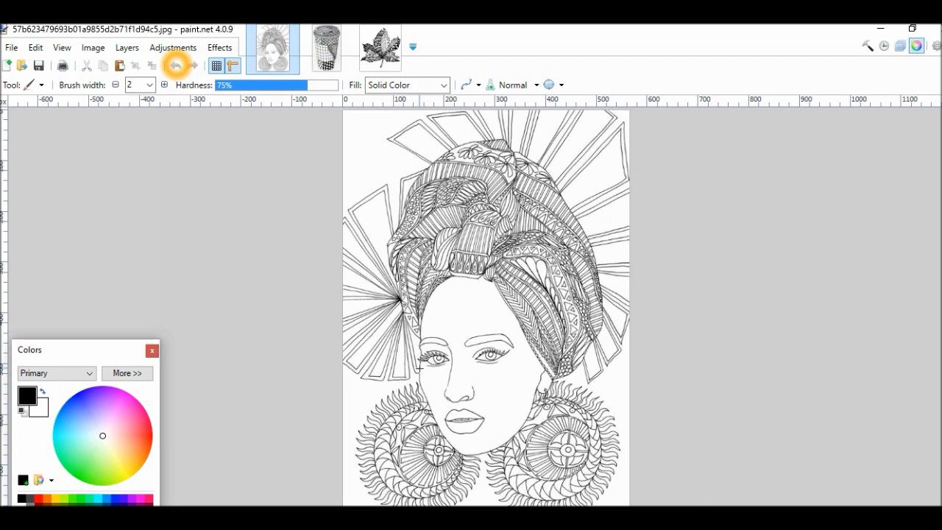
Start resizing the headwrap portrait by absolute size and set its resolution to 700 pixels/inch.
{"action": "left_click", "coordinate": [94, 48]}
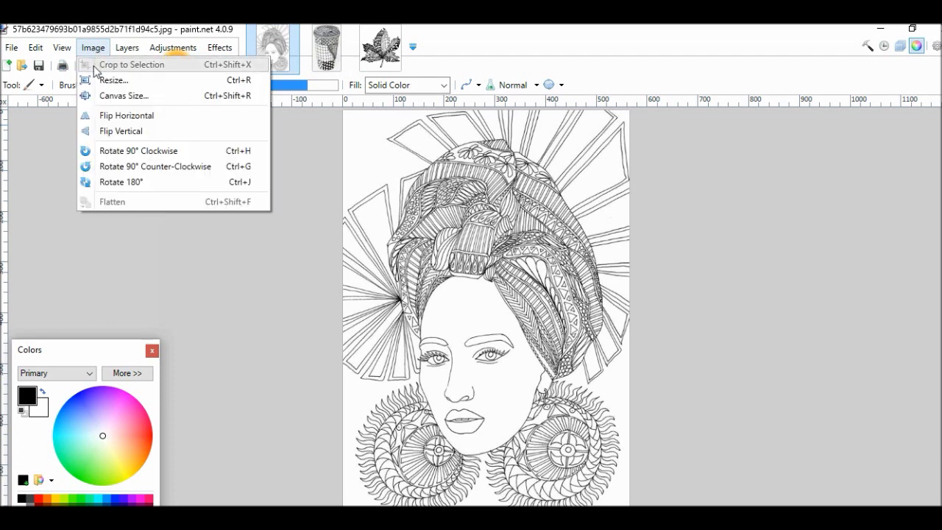
{"action": "left_click", "coordinate": [96, 78]}
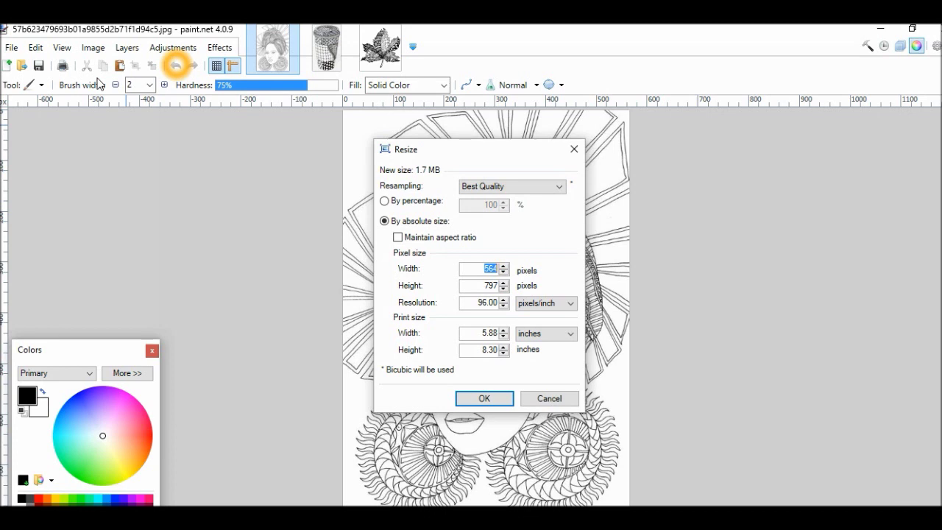
{"action": "key", "text": "Tab"}
{"action": "key", "text": "Tab"}
{"action": "type", "text": "77"}
{"action": "key", "text": "BackSpace"}
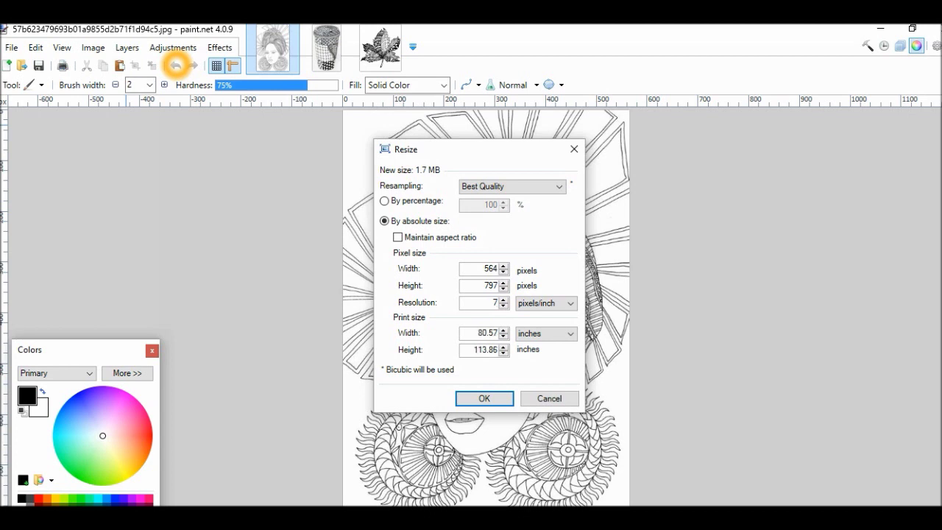
{"action": "type", "text": "00"}
Set the portrait's print size to 8 inches wide by 10 inches high and apply the resize.
{"action": "key", "text": "Tab"}
{"action": "key", "text": "Tab"}
{"action": "type", "text": "8"}
{"action": "key", "text": "Tab"}
{"action": "key", "text": "Tab"}
{"action": "type", "text": "10"}
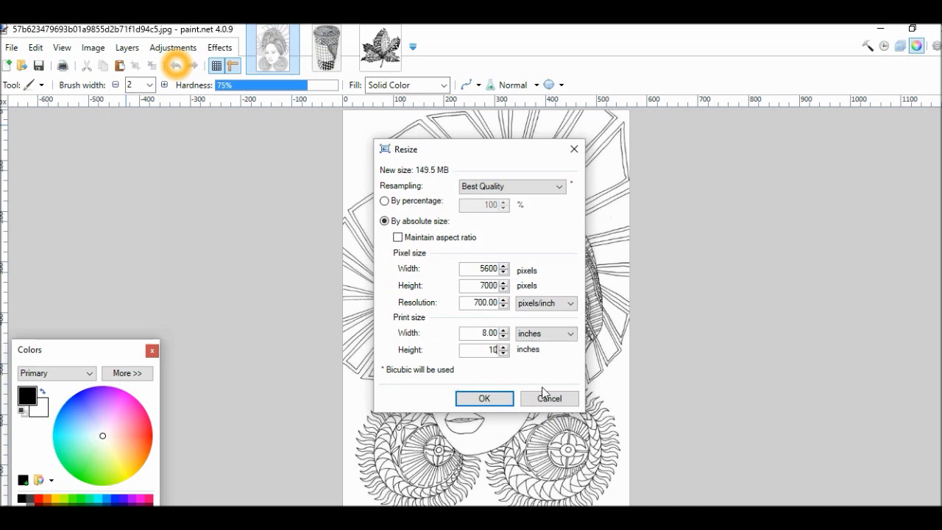
{"action": "left_click", "coordinate": [504, 400]}
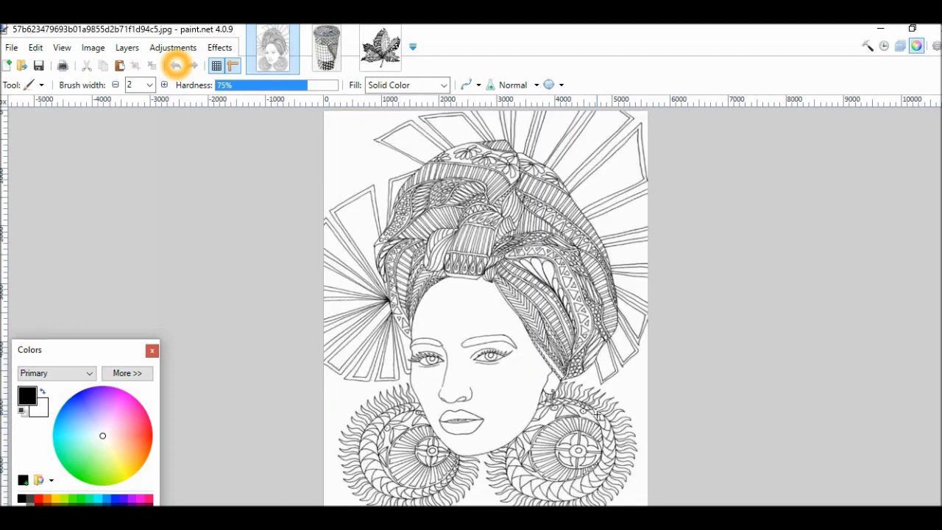
Save the resized portrait as a new JPEG named "page1 for test" in the Adult Colouring Book folder.
{"action": "left_click", "coordinate": [11, 48]}
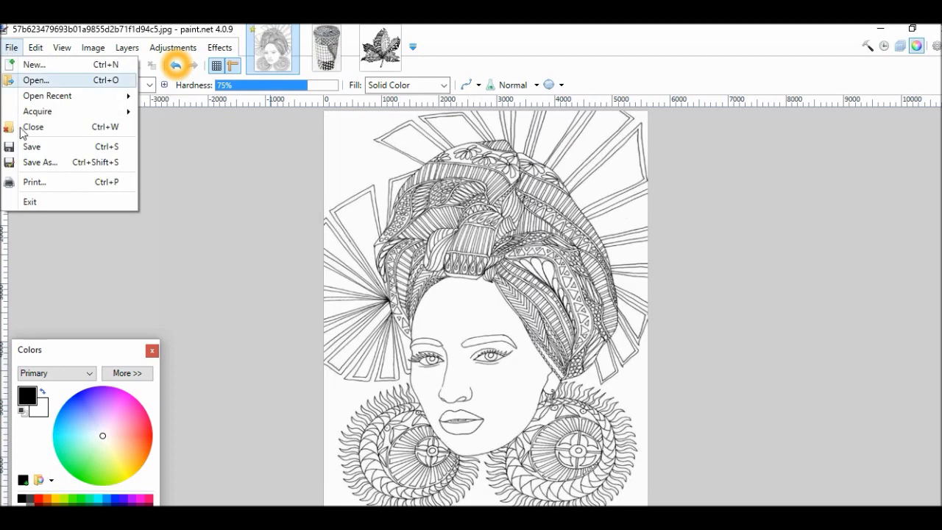
{"action": "left_click", "coordinate": [40, 163]}
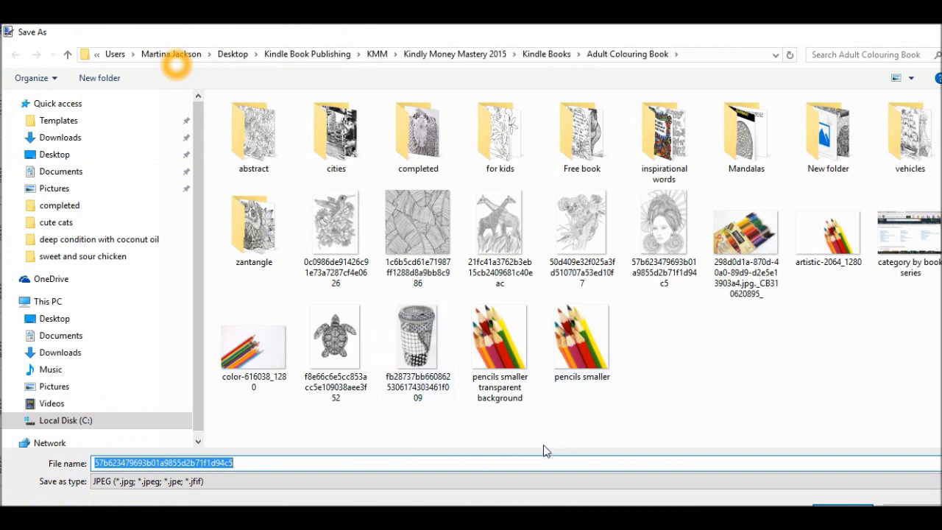
{"action": "type", "text": "page"}
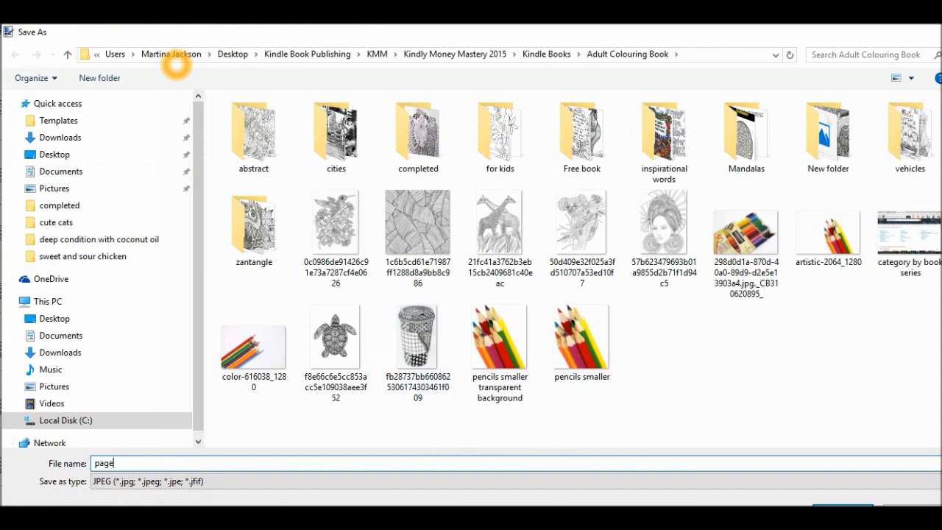
{"action": "type", "text": "1 for test"}
{"action": "key", "text": "Escape"}
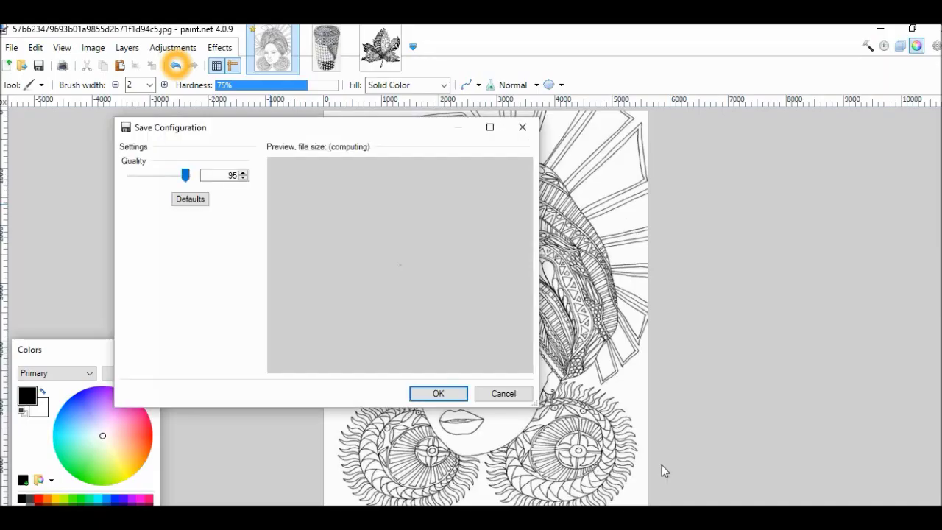
{"action": "left_click", "coordinate": [429, 398]}
{"action": "left_click", "coordinate": [429, 397]}
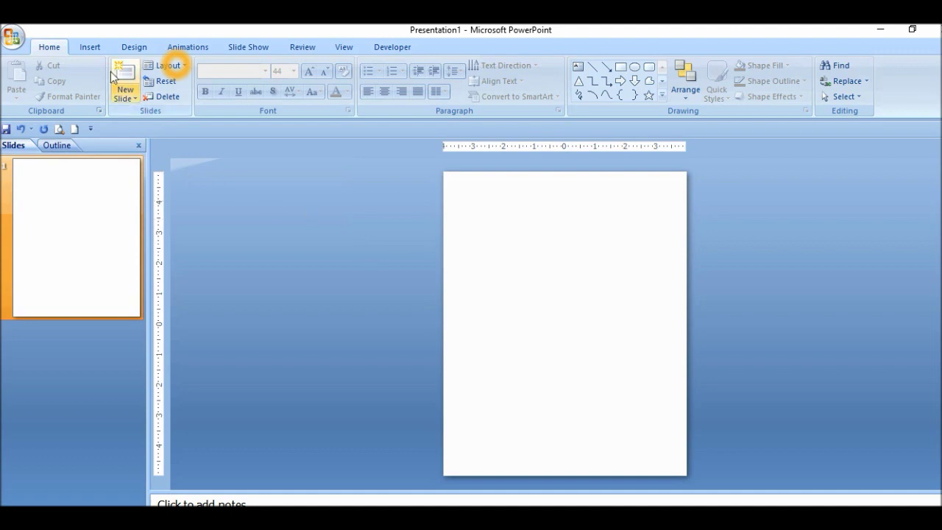
In PowerPoint, insert the picture "page1 for test" from the Adult Colouring Book folder onto the first slide.
{"action": "left_click", "coordinate": [91, 47]}
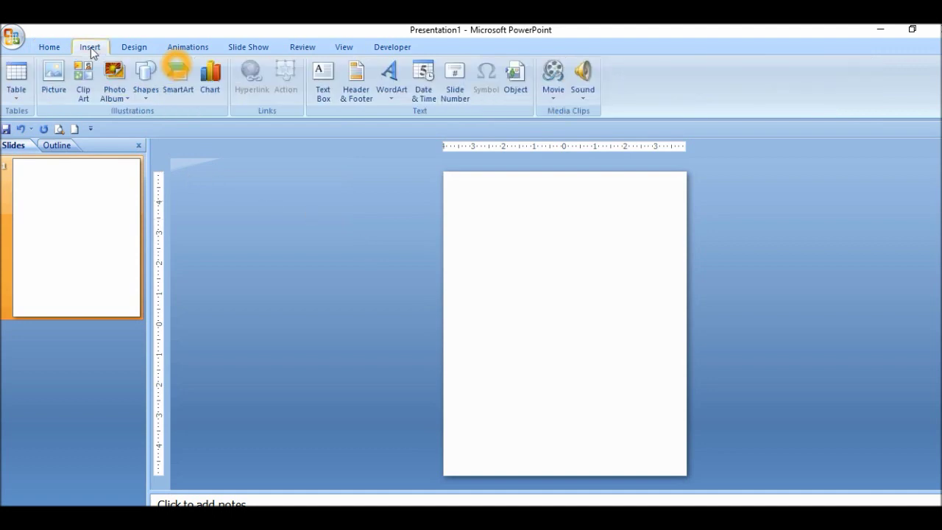
{"action": "left_click", "coordinate": [54, 72]}
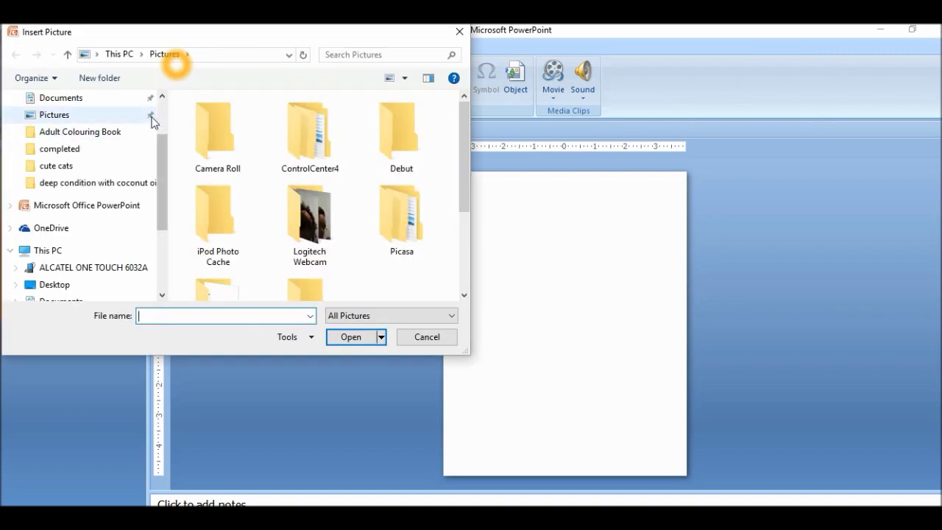
{"action": "scroll", "coordinate": [162, 115], "scroll_direction": "up", "scroll_amount": 2}
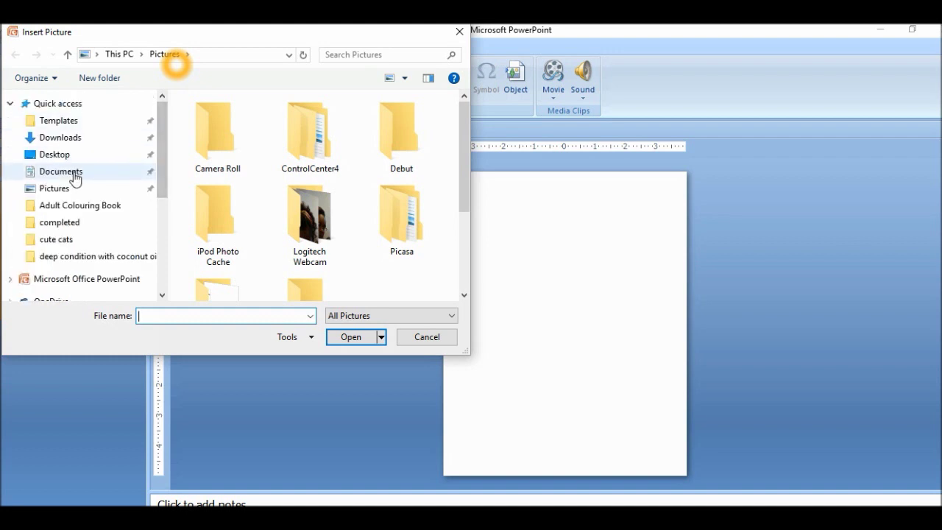
{"action": "left_click", "coordinate": [71, 209]}
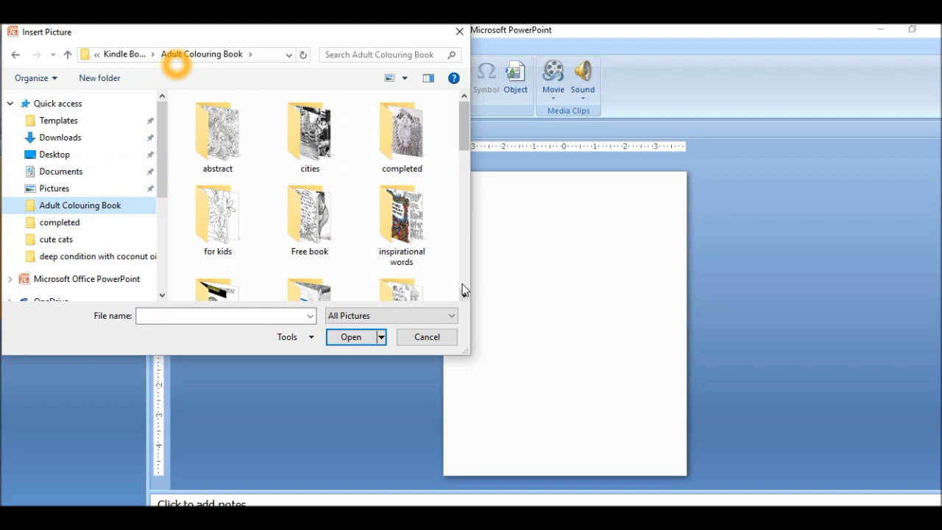
{"action": "scroll", "coordinate": [463, 289], "scroll_direction": "down", "scroll_amount": 2}
{"action": "scroll", "coordinate": [464, 289], "scroll_direction": "down", "scroll_amount": 2}
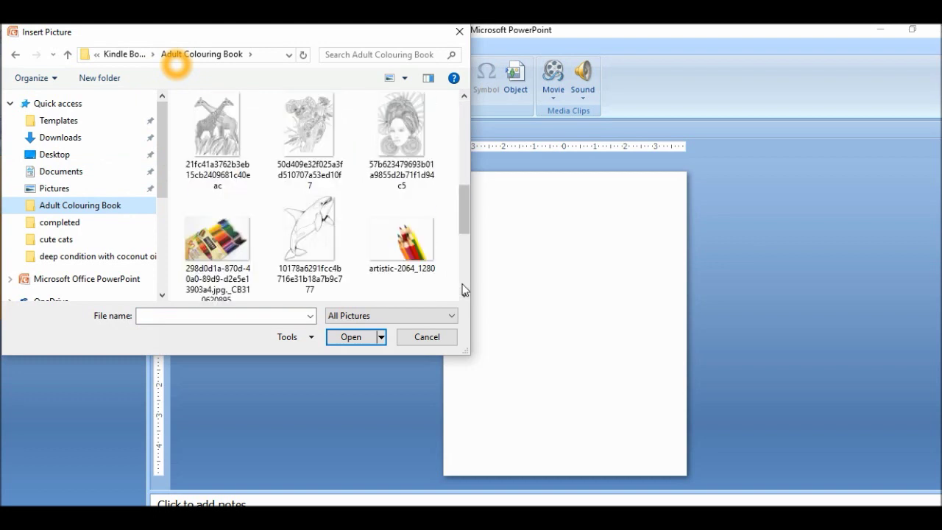
{"action": "scroll", "coordinate": [464, 294], "scroll_direction": "down", "scroll_amount": 3}
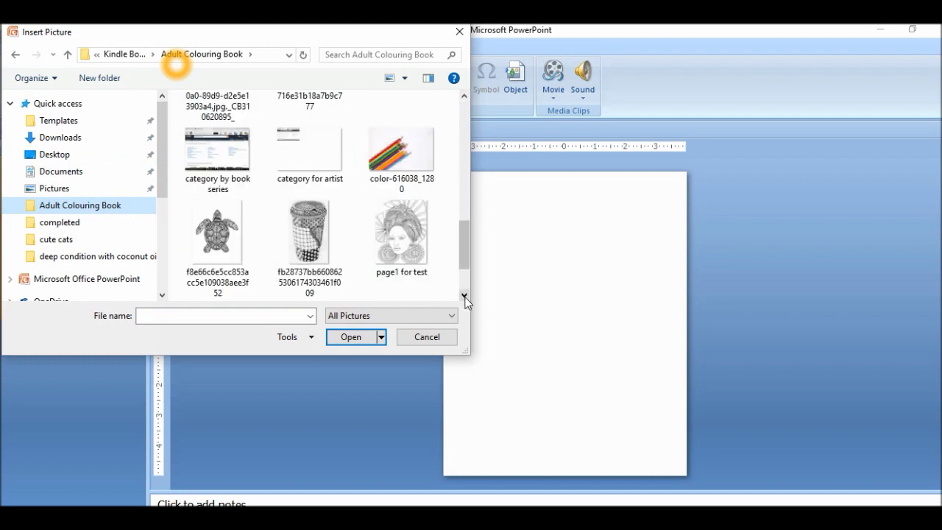
{"action": "scroll", "coordinate": [465, 298], "scroll_direction": "down", "scroll_amount": 2}
{"action": "left_click", "coordinate": [414, 153]}
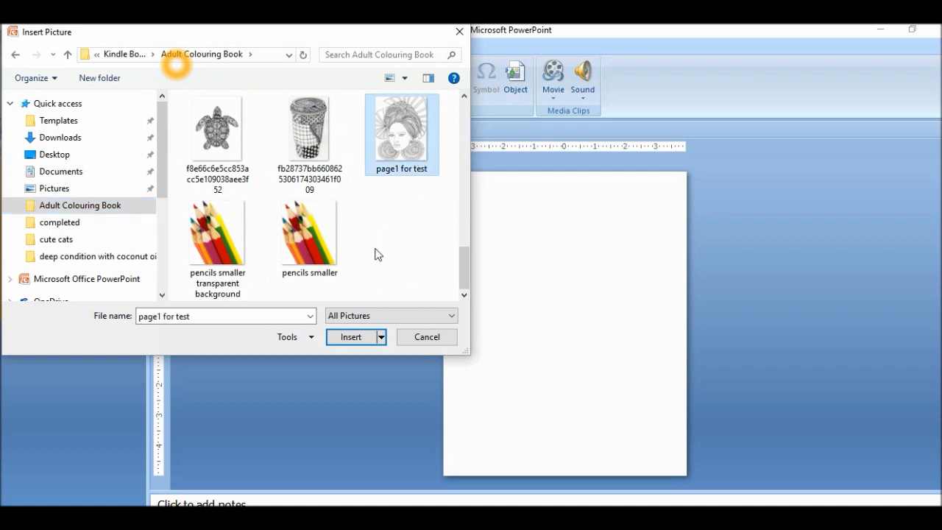
{"action": "left_click", "coordinate": [354, 341]}
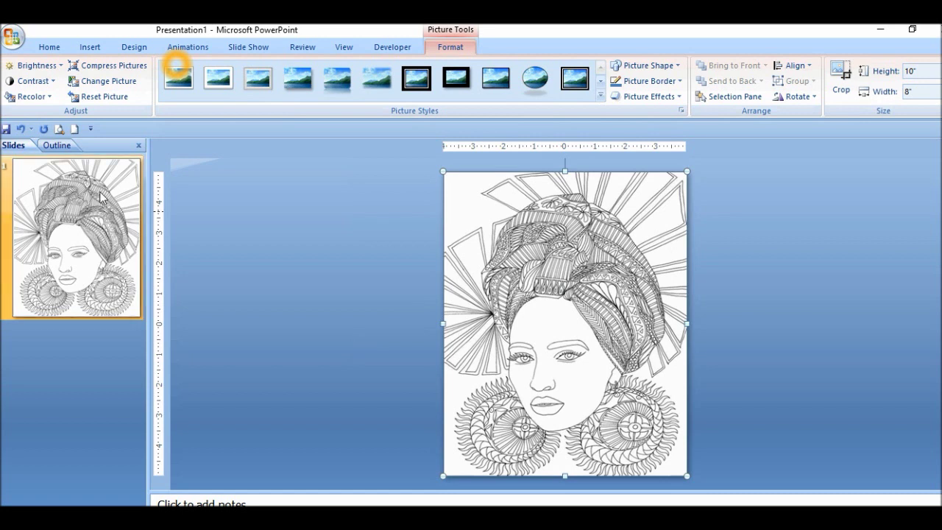
Add a second slide with the Blank layout after the portrait slide.
{"action": "left_click", "coordinate": [93, 50]}
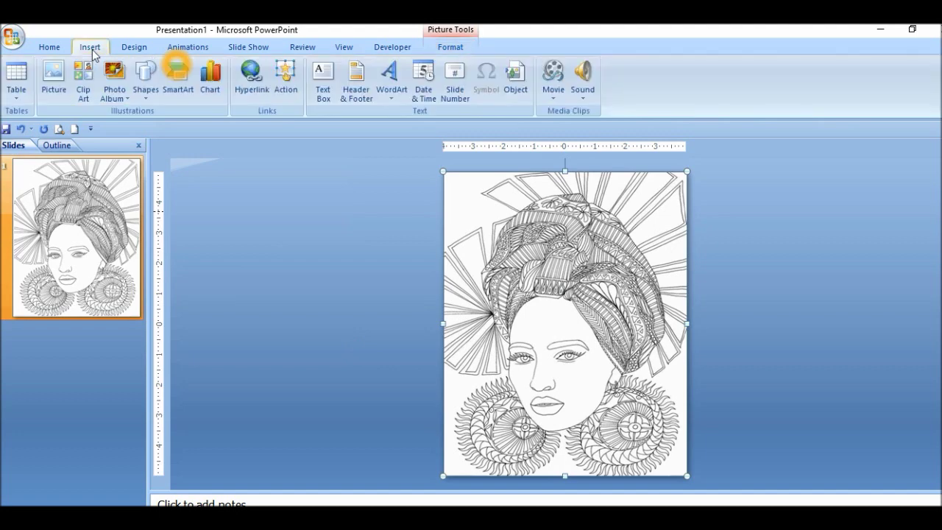
{"action": "left_click", "coordinate": [48, 46]}
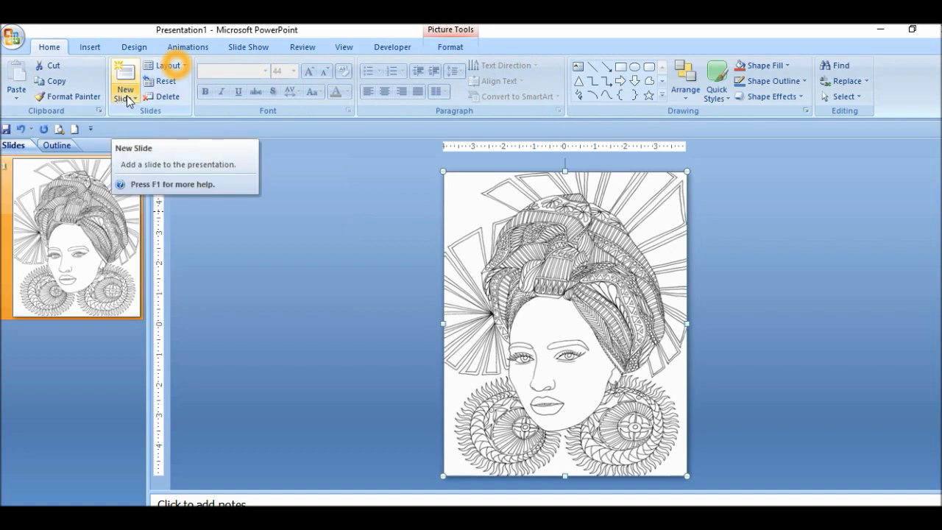
{"action": "left_click", "coordinate": [135, 100]}
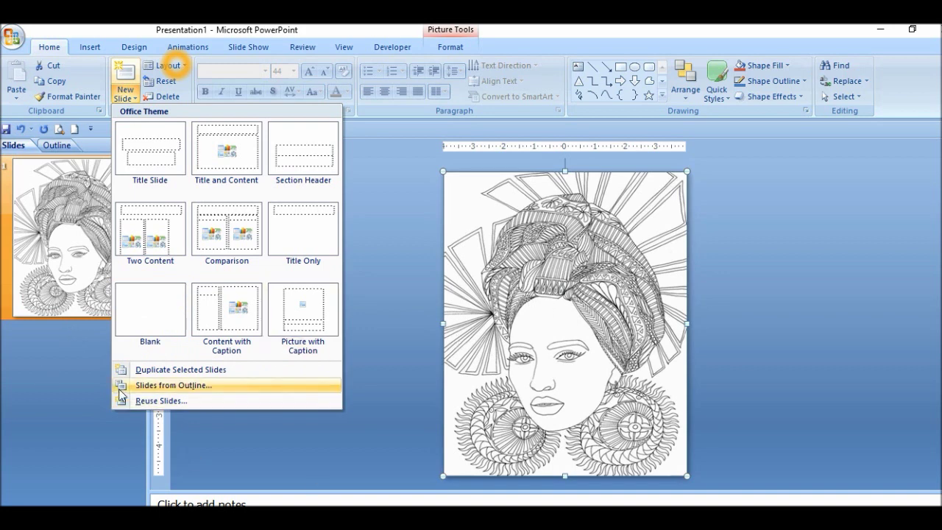
{"action": "left_click", "coordinate": [138, 329]}
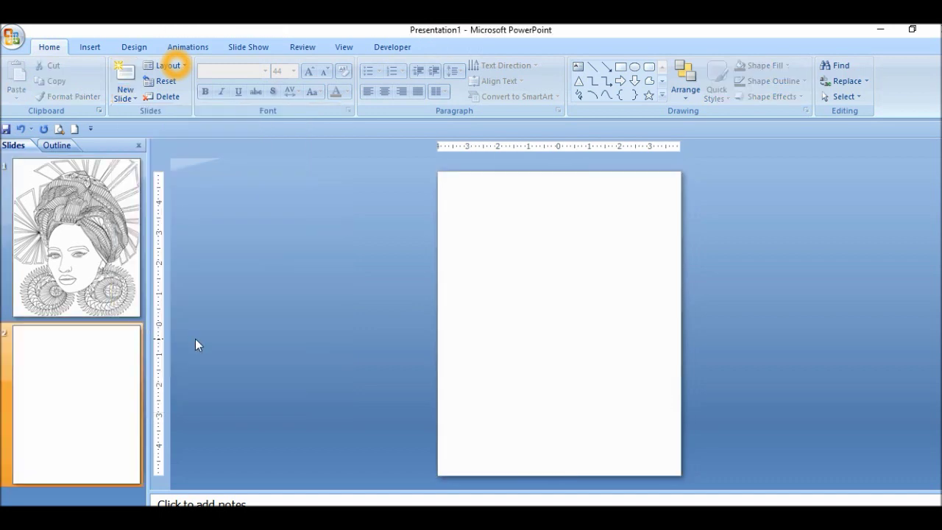
{"action": "left_click", "coordinate": [133, 97]}
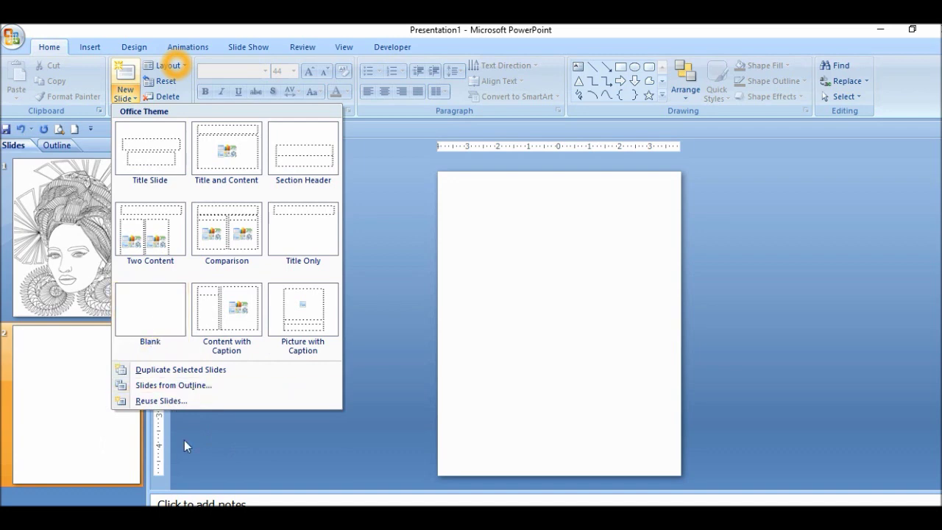
{"action": "left_click", "coordinate": [199, 468]}
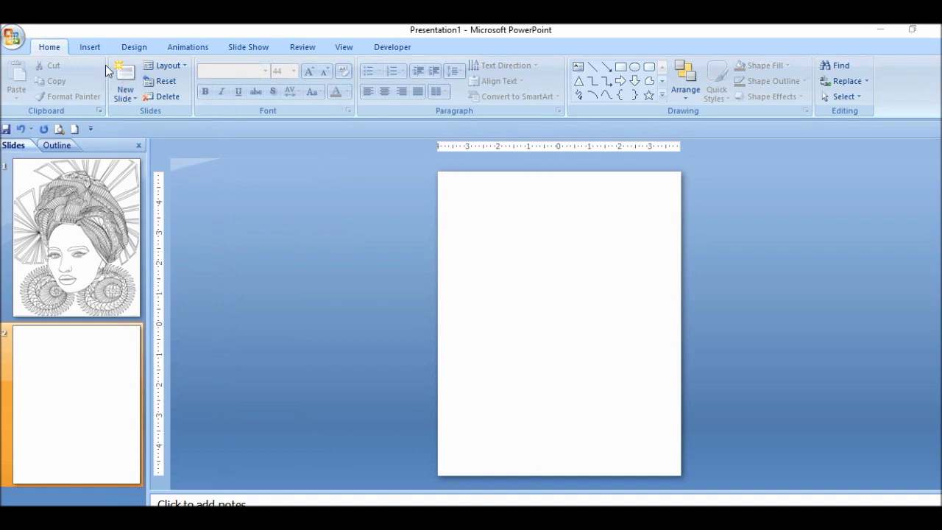
Insert the picture "page2 for test" from the Adult Colouring Book folder onto the blank second slide.
{"action": "left_click", "coordinate": [91, 47]}
{"action": "left_click", "coordinate": [84, 47]}
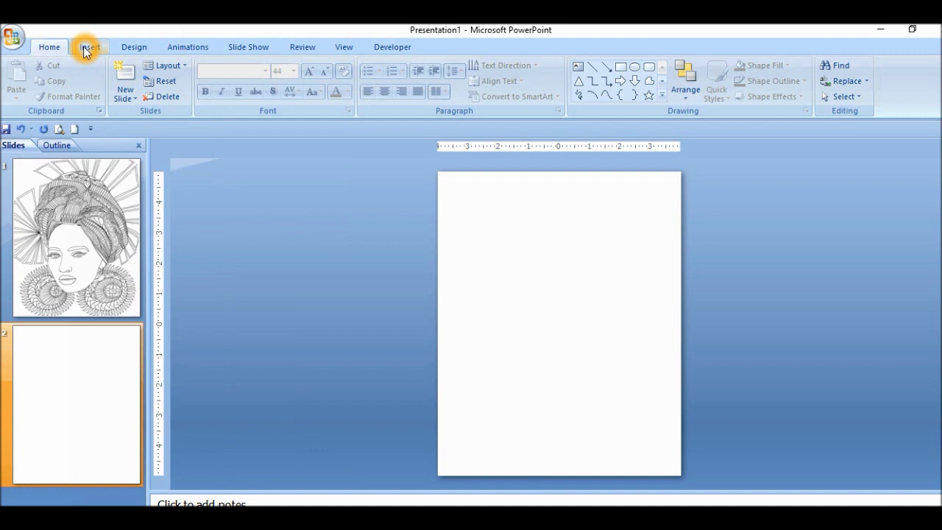
{"action": "left_click", "coordinate": [86, 48]}
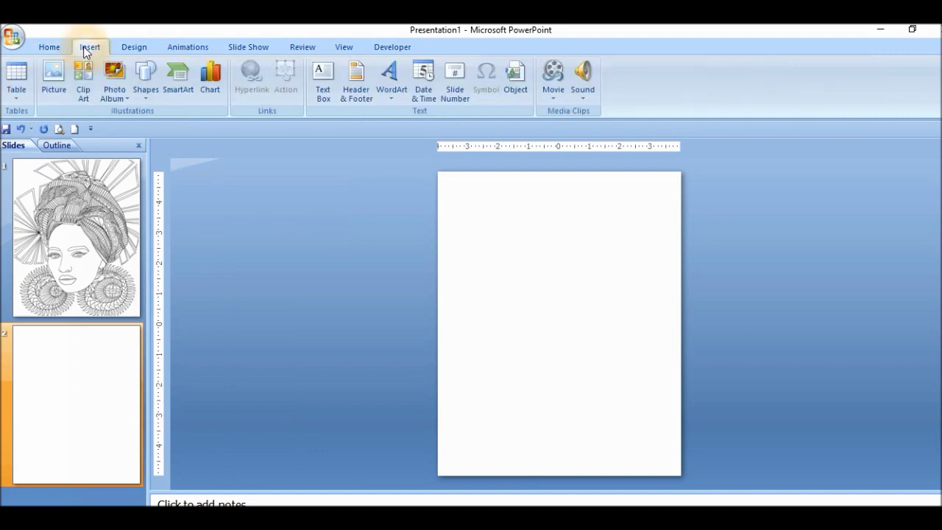
{"action": "left_click", "coordinate": [55, 78]}
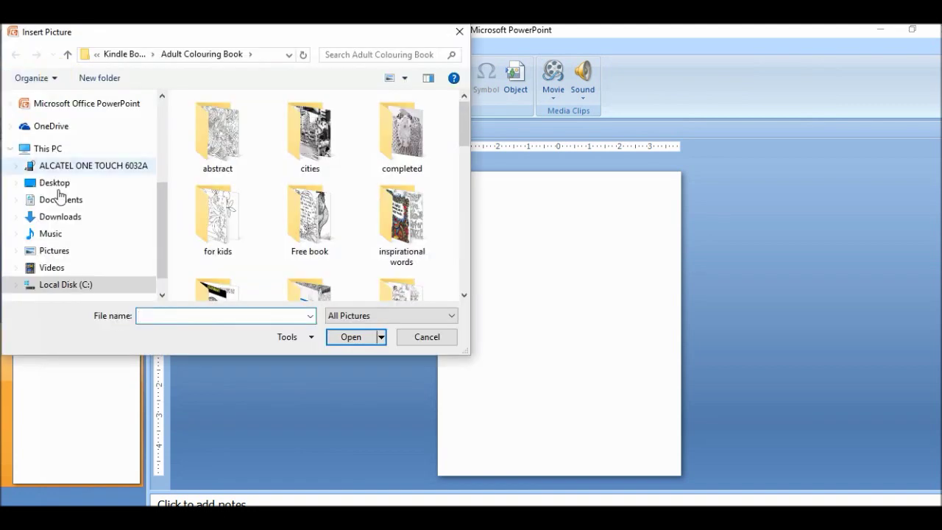
{"action": "left_click", "coordinate": [467, 249]}
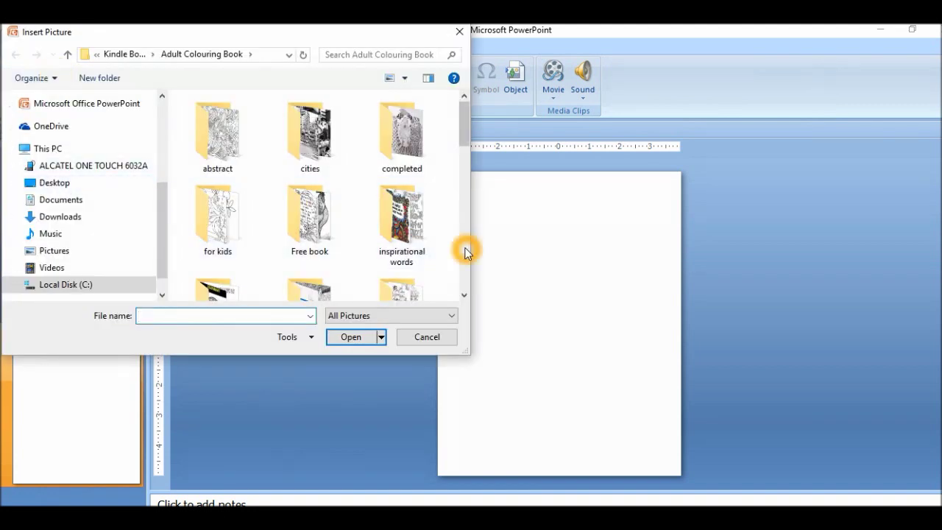
{"action": "left_click", "coordinate": [465, 263]}
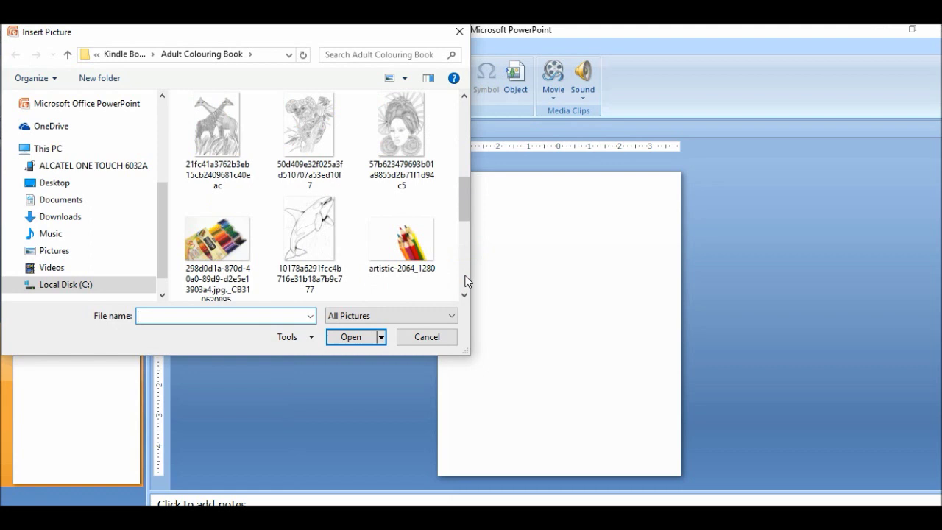
{"action": "left_click", "coordinate": [465, 281]}
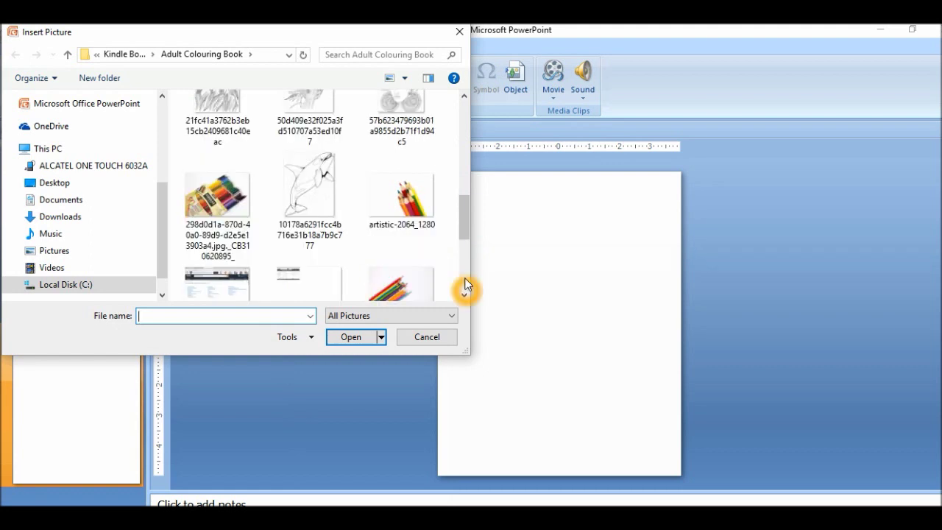
{"action": "left_click", "coordinate": [465, 282]}
{"action": "left_click", "coordinate": [466, 282]}
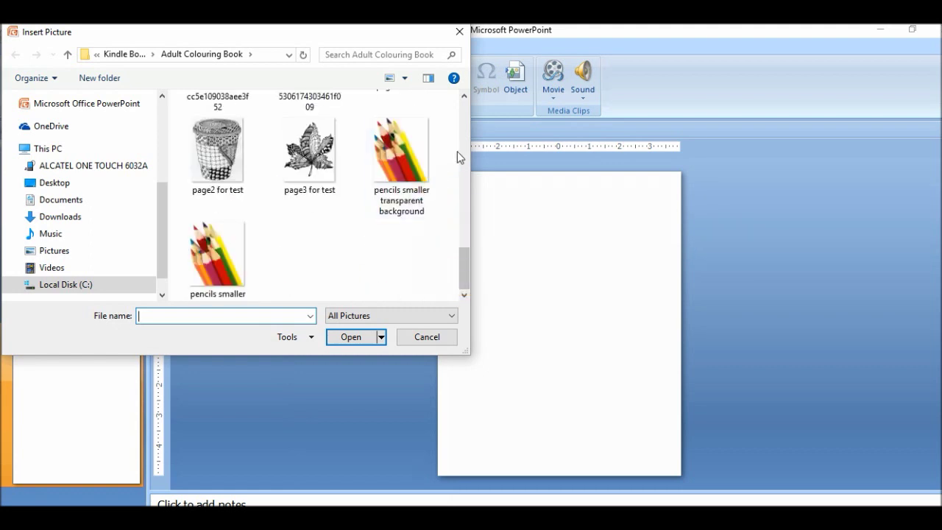
{"action": "left_click", "coordinate": [208, 169]}
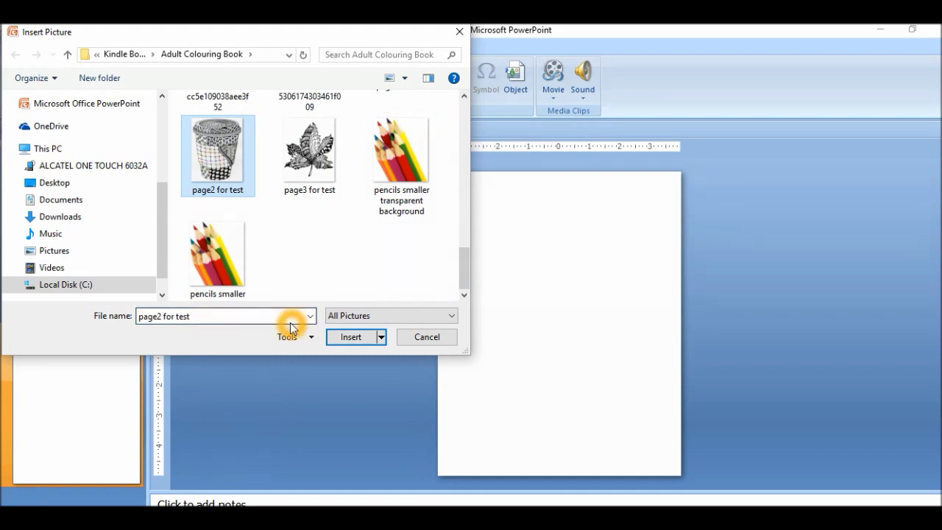
{"action": "left_click", "coordinate": [343, 336]}
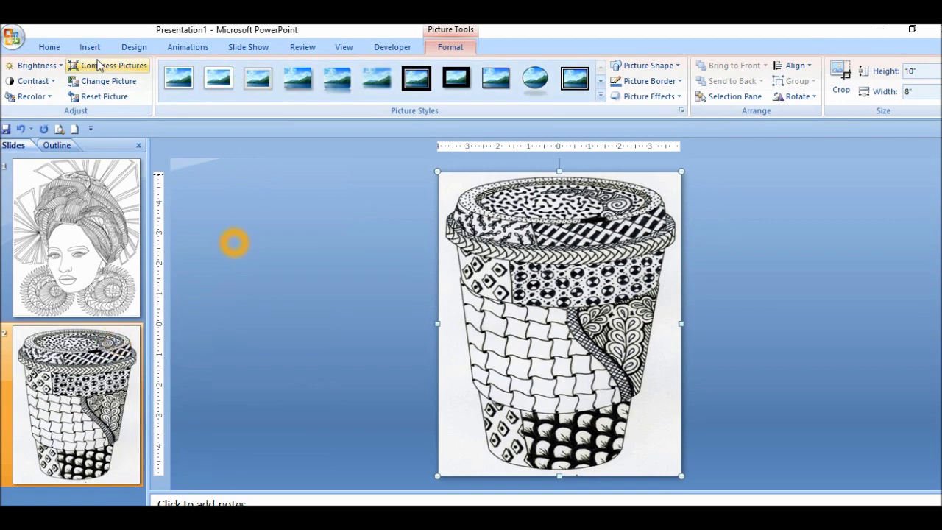
Add a third slide with the Blank layout after the coffee cup slide.
{"action": "left_click", "coordinate": [50, 48]}
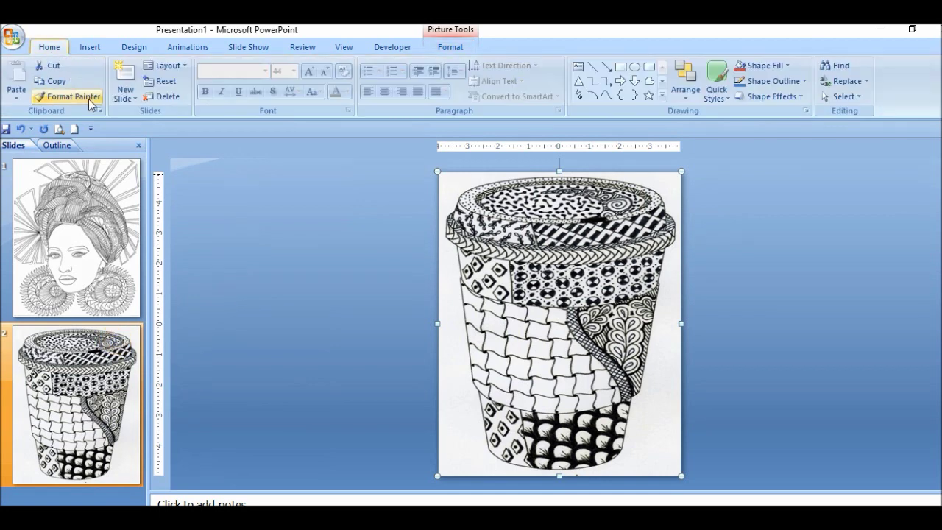
{"action": "left_click", "coordinate": [133, 98]}
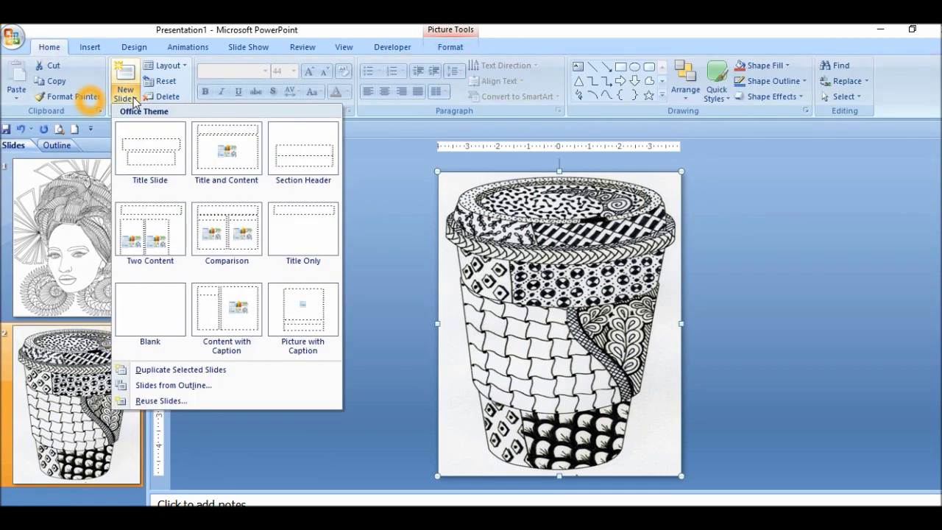
{"action": "left_click", "coordinate": [142, 304]}
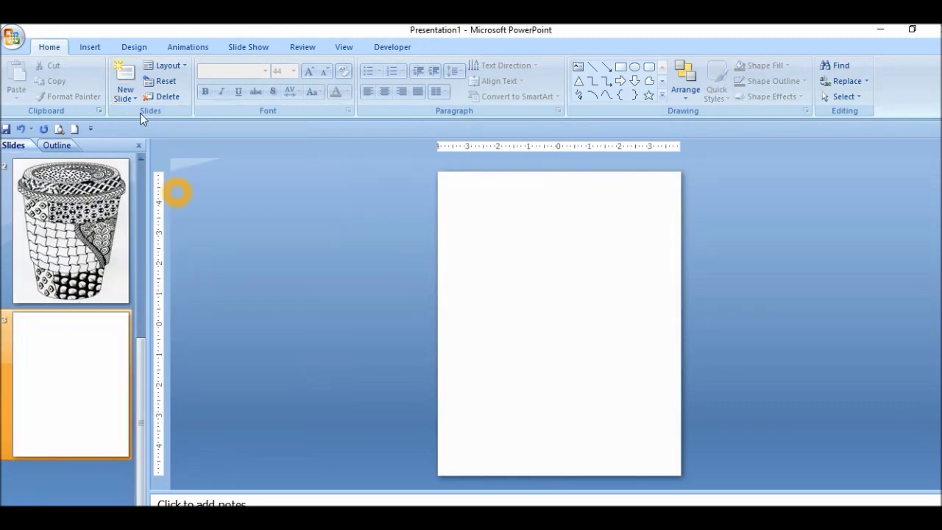
Insert the picture "page3 for test" from the Adult Colouring Book folder onto the third slide.
{"action": "left_click", "coordinate": [88, 46]}
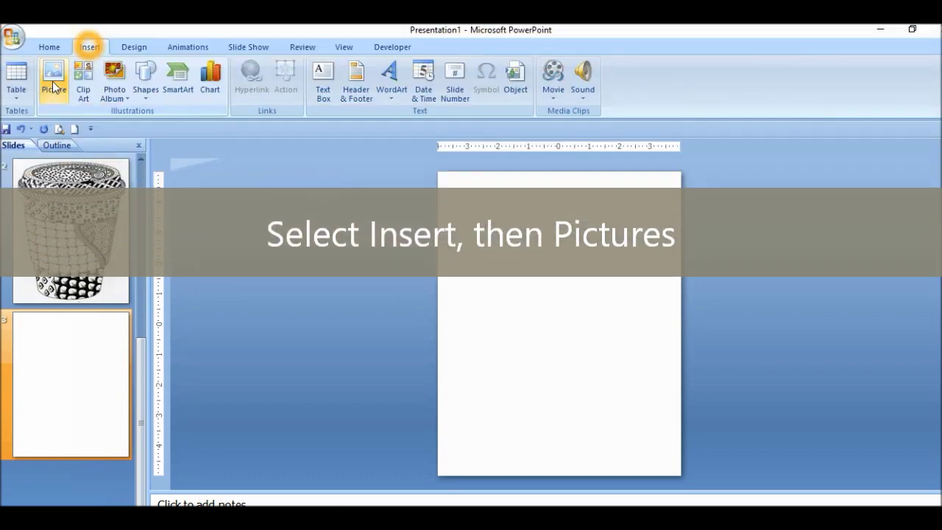
{"action": "left_click", "coordinate": [54, 87]}
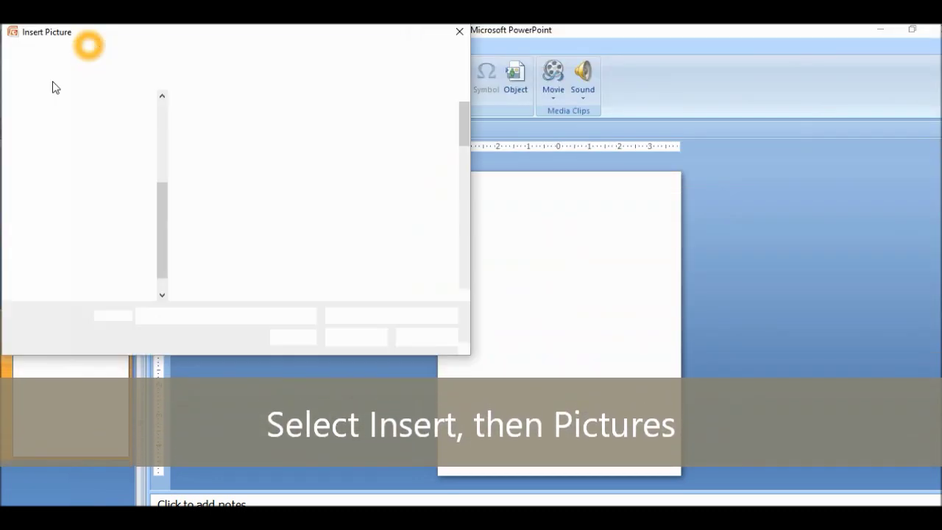
{"action": "scroll", "coordinate": [464, 280], "scroll_direction": "down", "scroll_amount": 10}
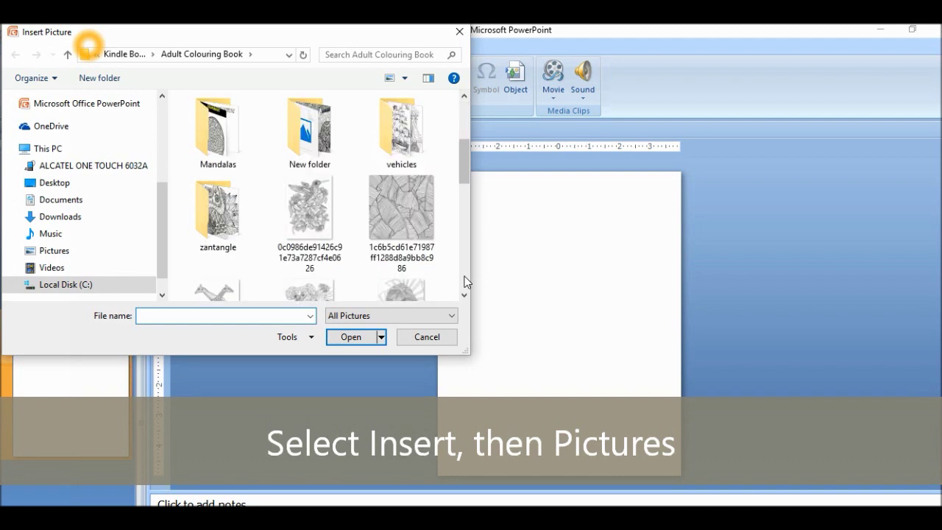
{"action": "scroll", "coordinate": [465, 280], "scroll_direction": "down", "scroll_amount": 3}
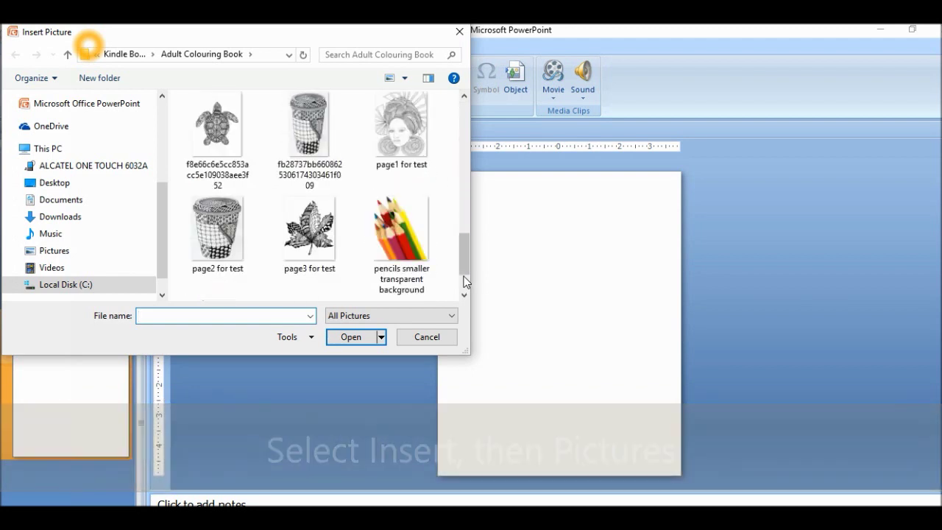
{"action": "left_click", "coordinate": [314, 244]}
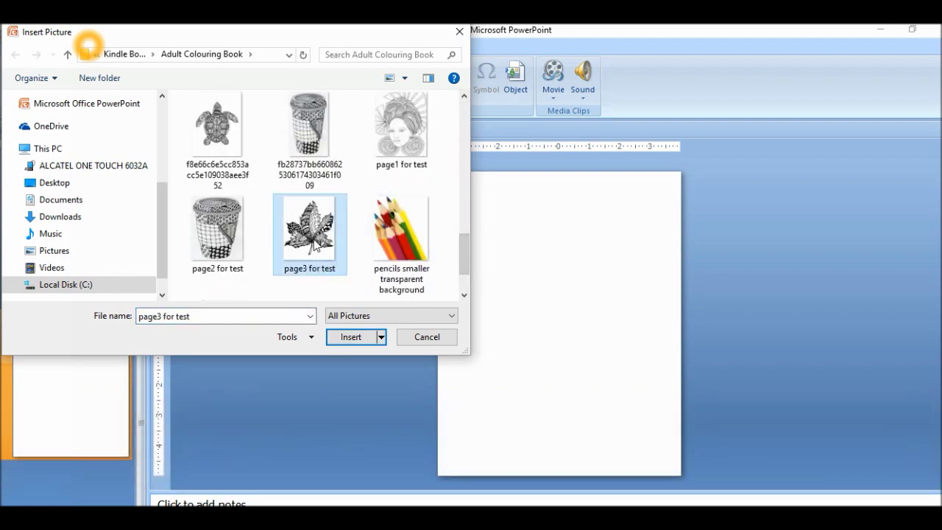
{"action": "left_click", "coordinate": [349, 339]}
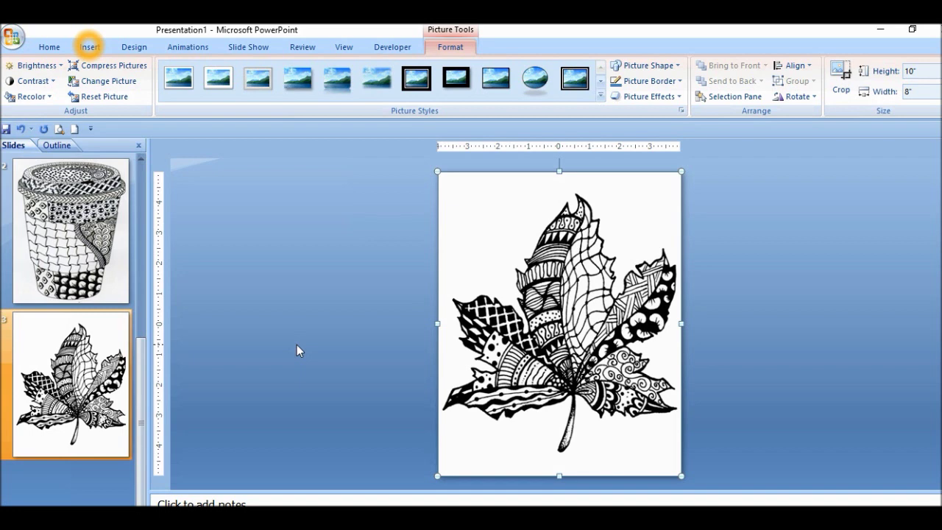
Save the presentation in the Adult Colouring Book folder as a PowerPoint Presentation named "test for tutorial".
{"action": "left_click", "coordinate": [16, 41]}
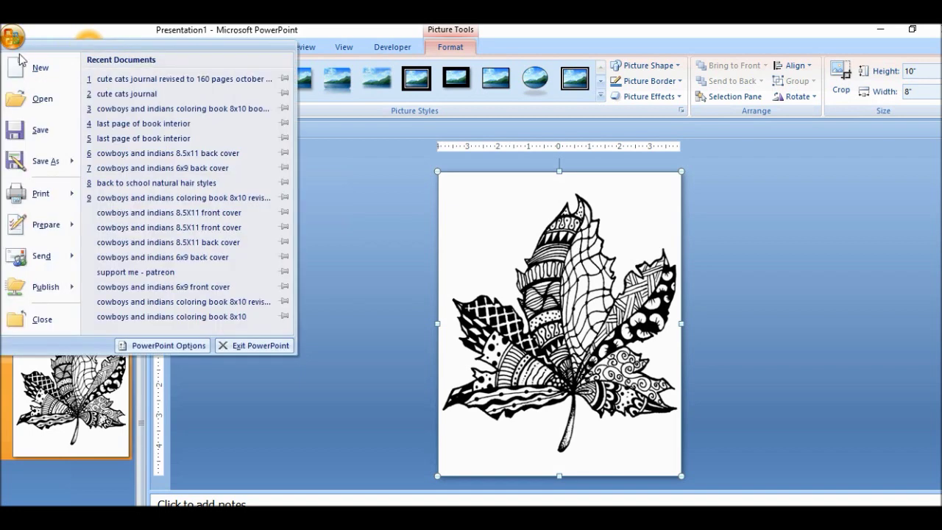
{"action": "left_click", "coordinate": [37, 161]}
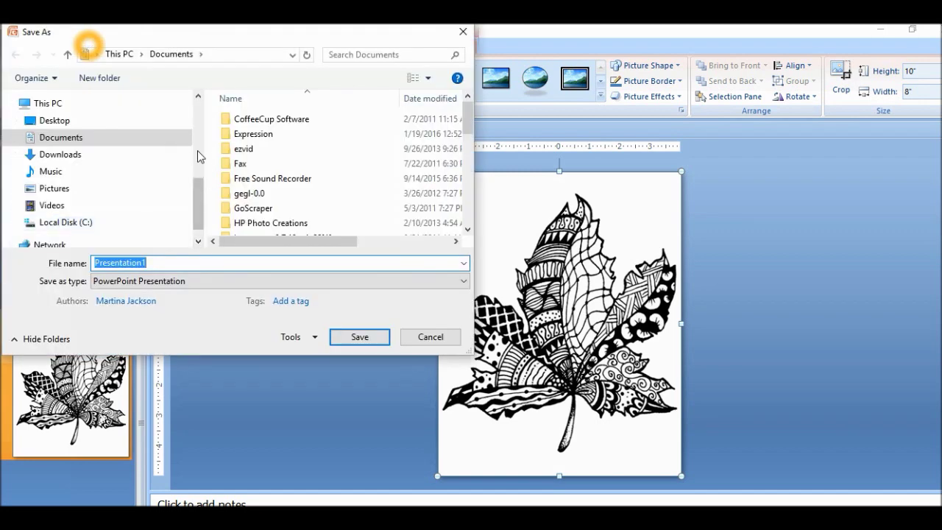
{"action": "scroll", "coordinate": [197, 151], "scroll_direction": "up", "scroll_amount": 3}
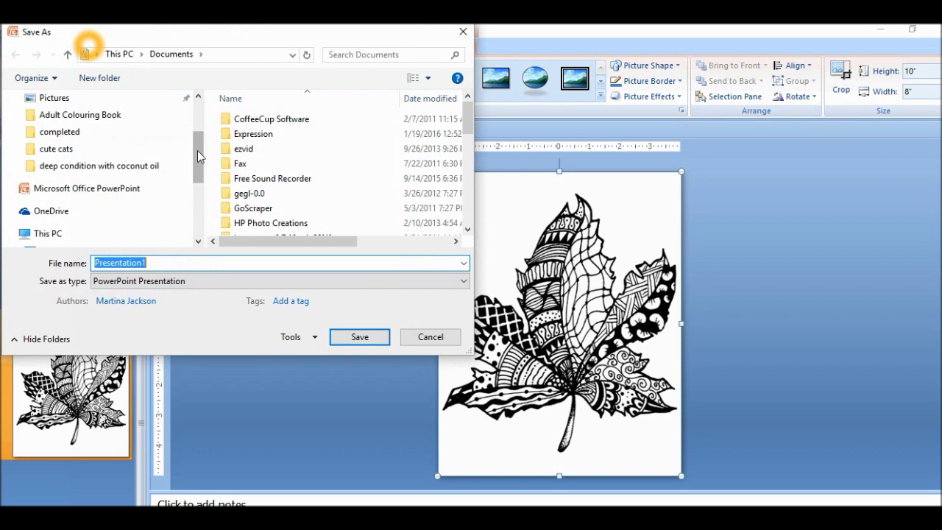
{"action": "left_click", "coordinate": [162, 114]}
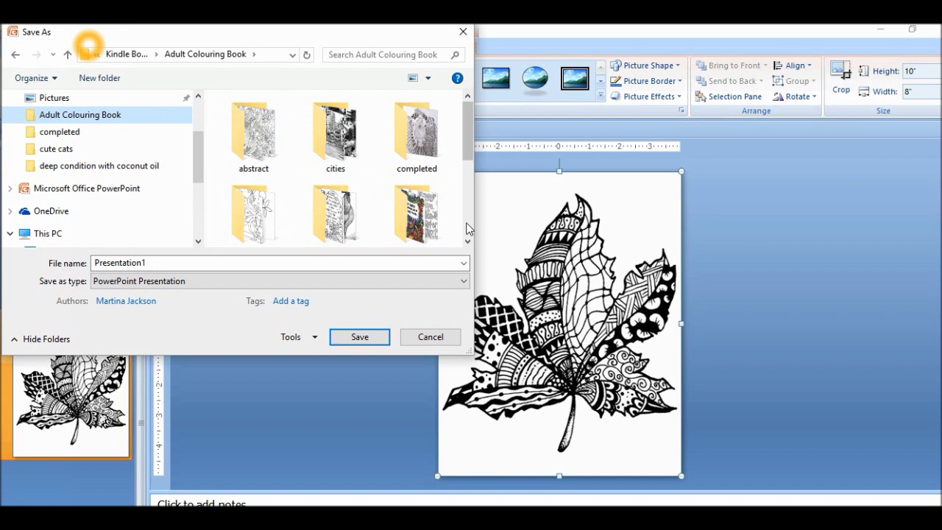
{"action": "scroll", "coordinate": [468, 229], "scroll_direction": "down", "scroll_amount": 1}
{"action": "scroll", "coordinate": [468, 229], "scroll_direction": "down", "scroll_amount": 2}
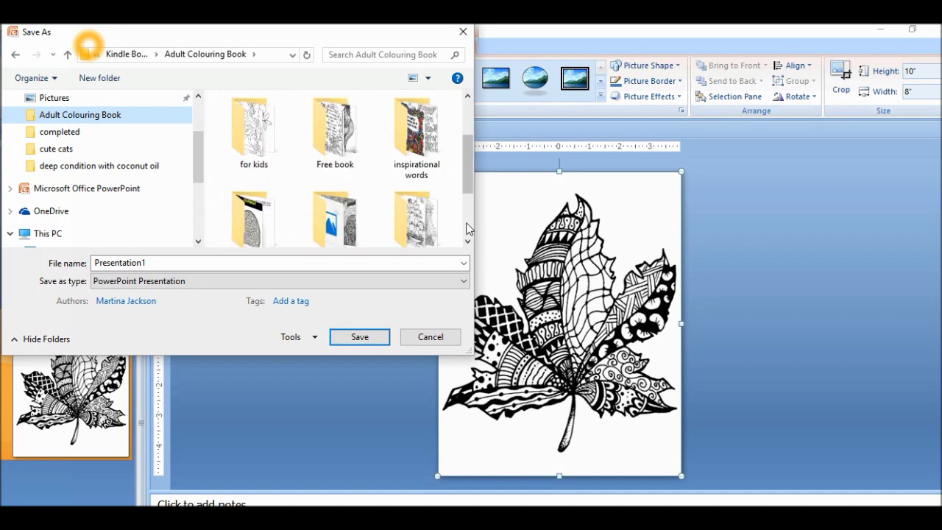
{"action": "double_click", "coordinate": [409, 263]}
{"action": "type", "text": "t"}
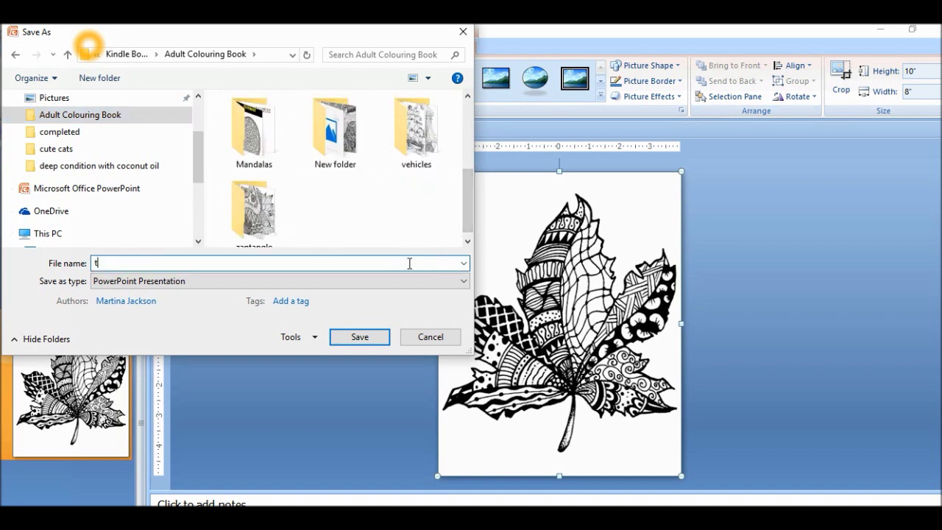
{"action": "type", "text": "est for tutorial"}
{"action": "key", "text": "Return"}
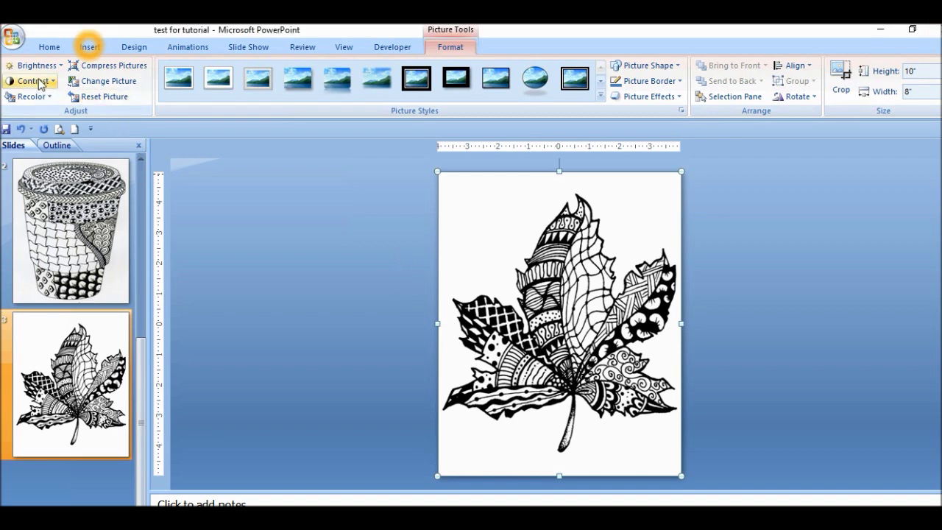
Publish the presentation as a PDF named "test for tutorial" in the Adult Colouring Book folder, optimized as Standard.
{"action": "left_click", "coordinate": [14, 42]}
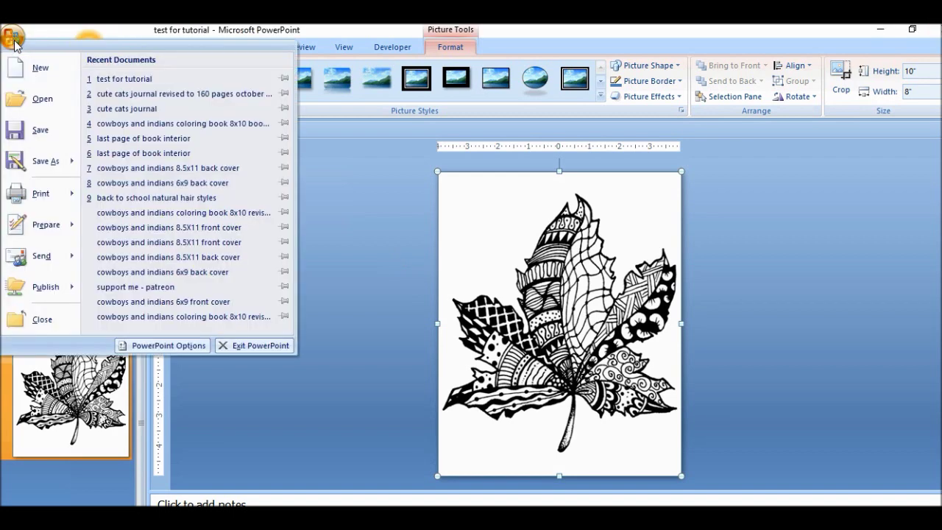
{"action": "mouse_move", "coordinate": [25, 165]}
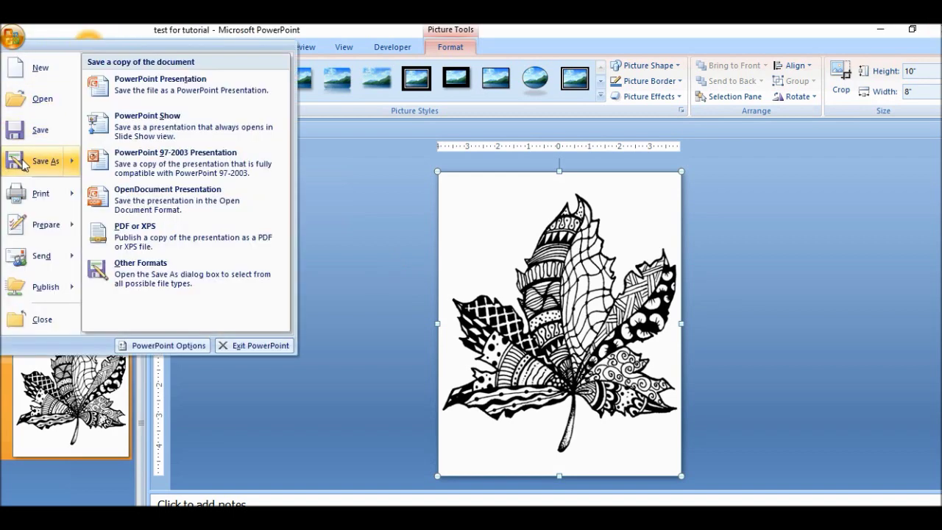
{"action": "left_click", "coordinate": [125, 237]}
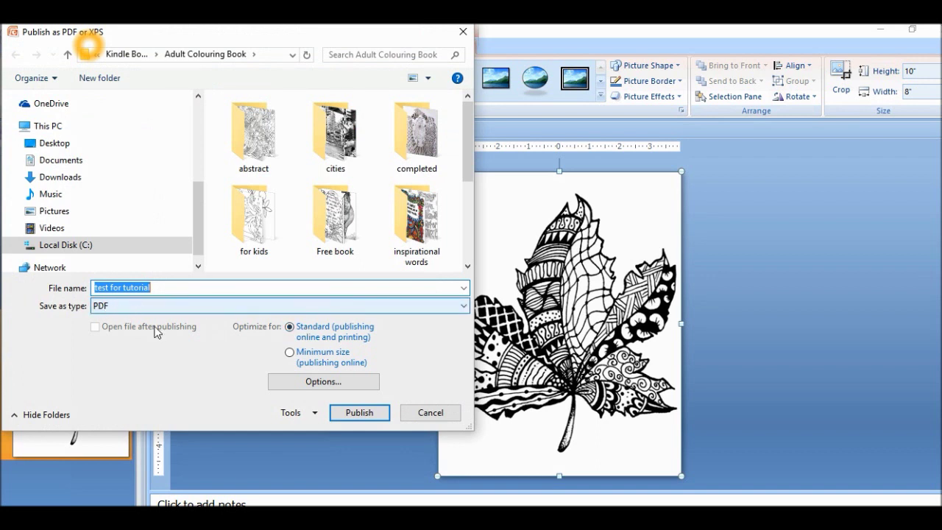
{"action": "left_click", "coordinate": [358, 413]}
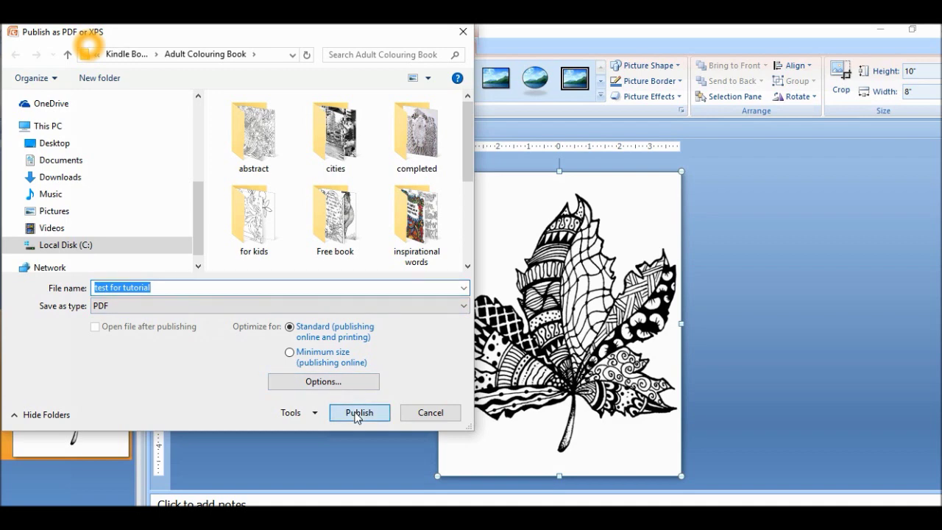